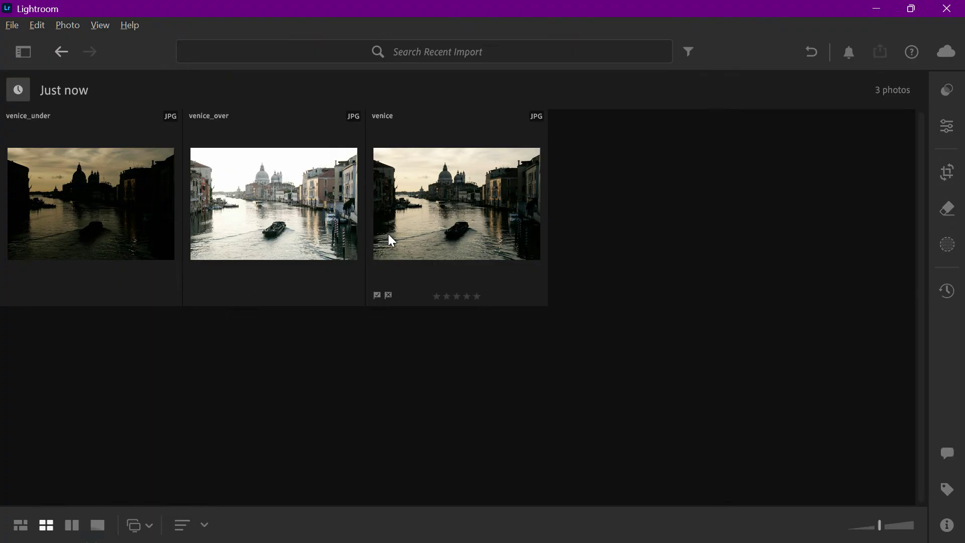
Select all three Venice exposures and start an HDR photo merge with them
click(372, 231)
click(283, 232)
click(101, 227)
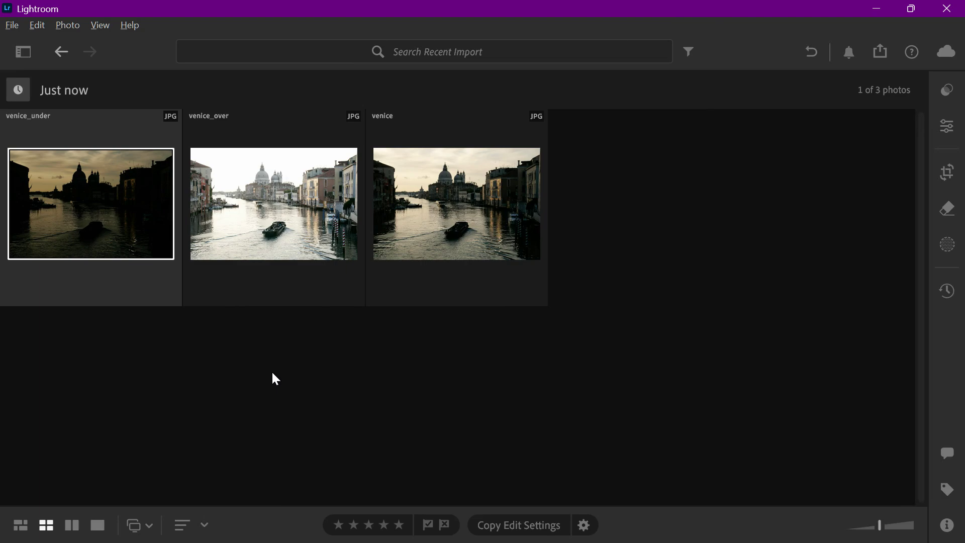
key(ctrl+a)
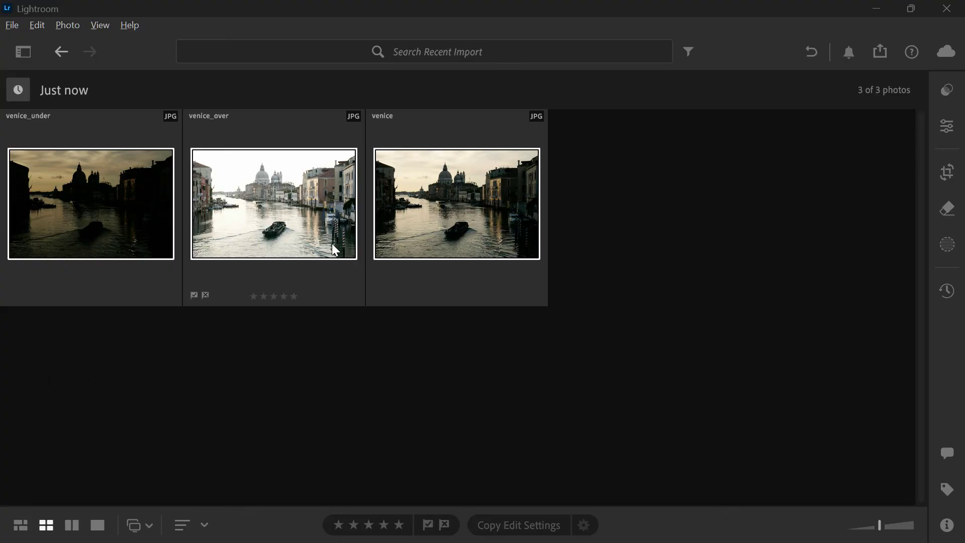
click(67, 25)
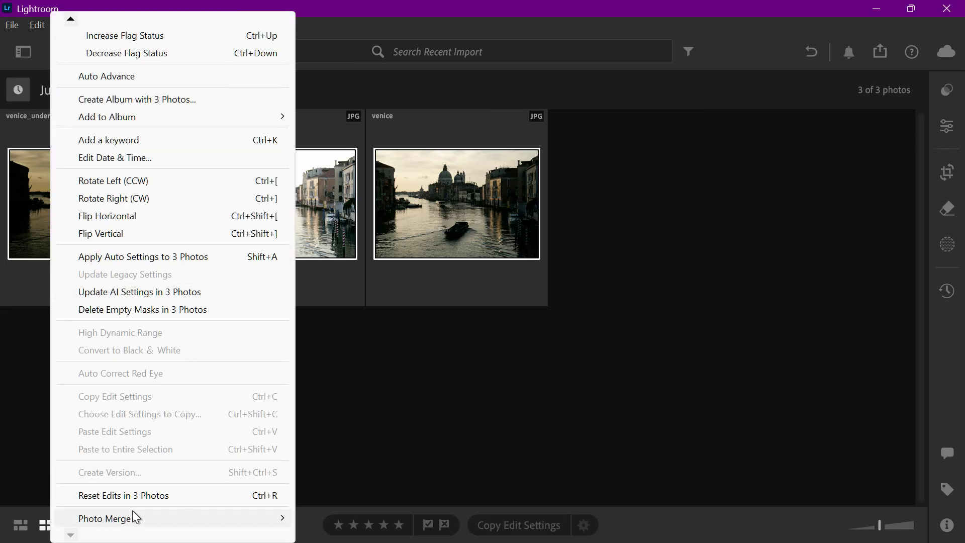
mouse_move(132, 512)
click(340, 481)
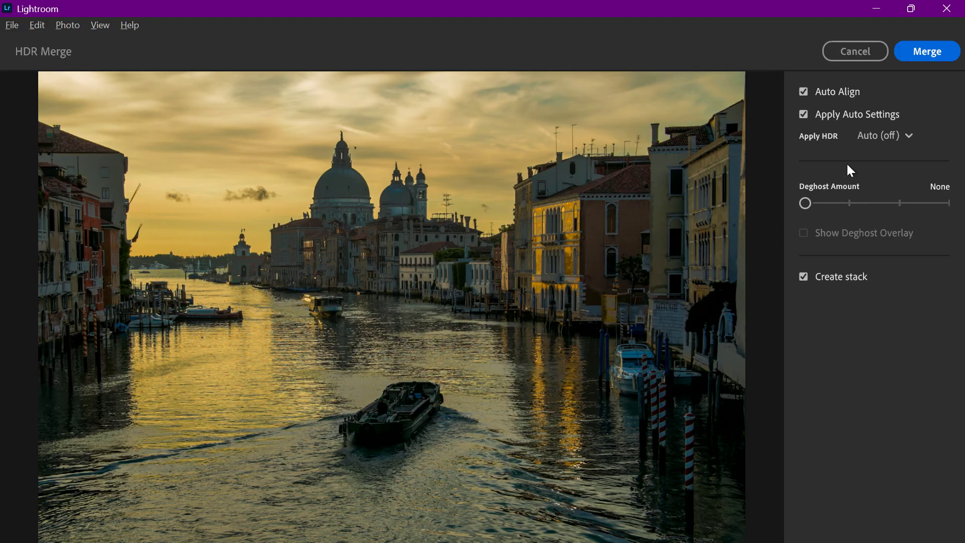
Set Apply HDR to Always on and merge the three exposures into one stacked HDR photo
click(893, 142)
click(892, 137)
click(866, 137)
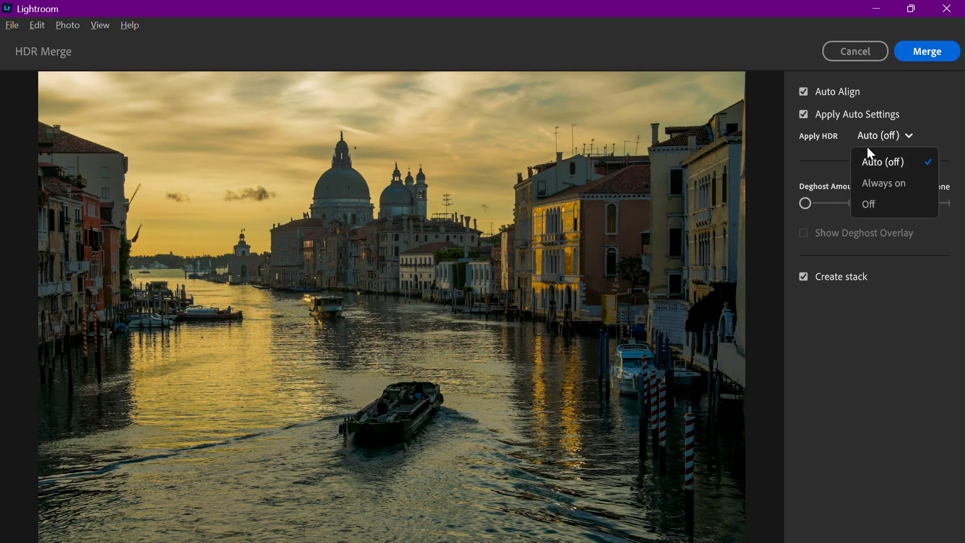
click(878, 182)
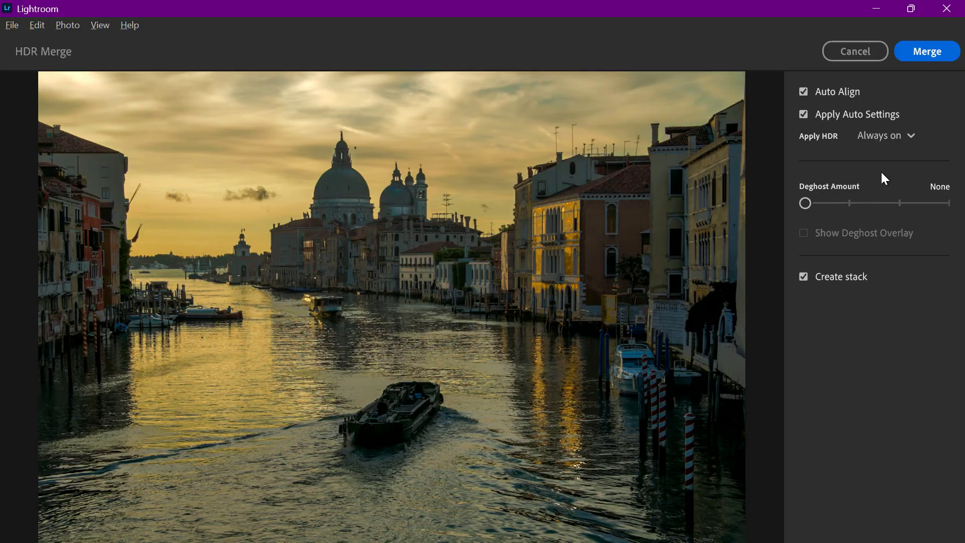
click(924, 49)
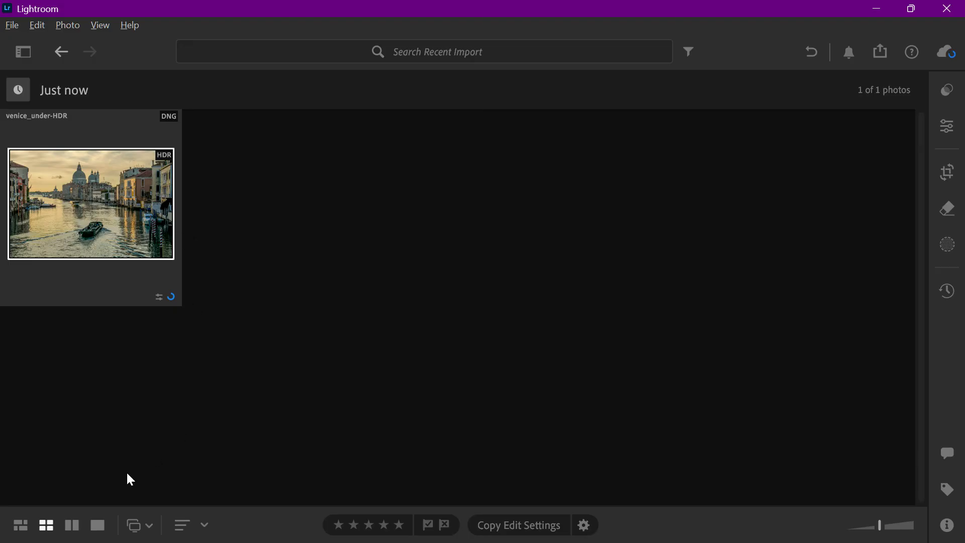
Show the merged HDR photo in single-photo view and inspect the canal and distant boat at 100% zoom
click(96, 519)
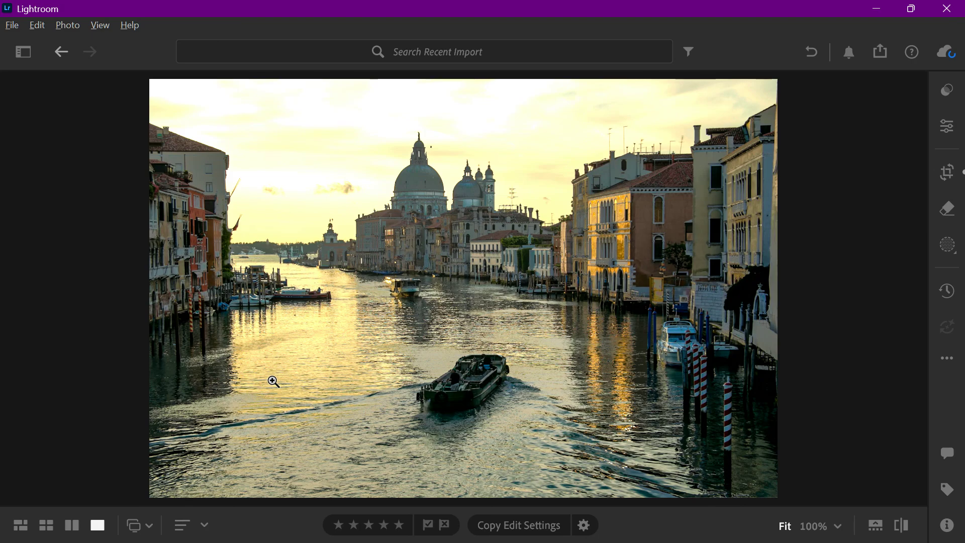
click(443, 284)
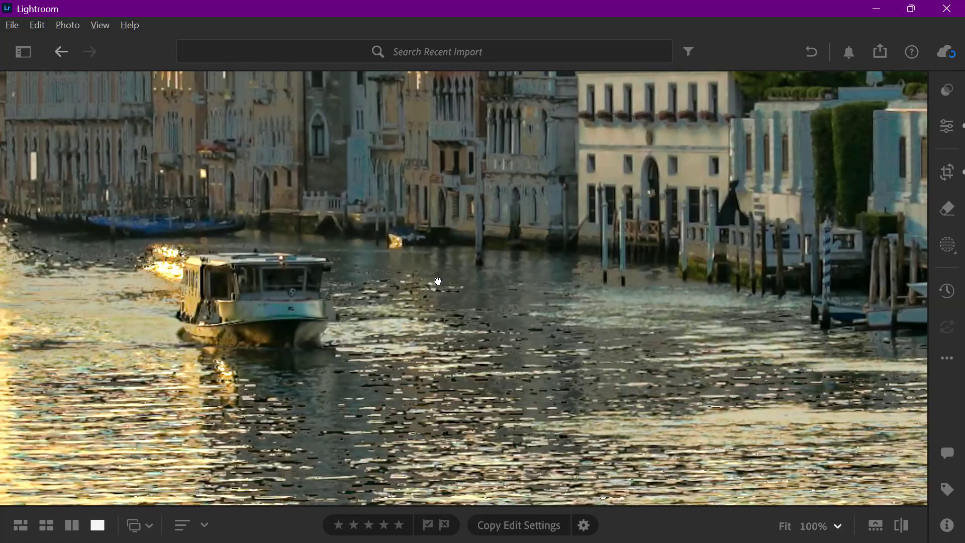
click(438, 282)
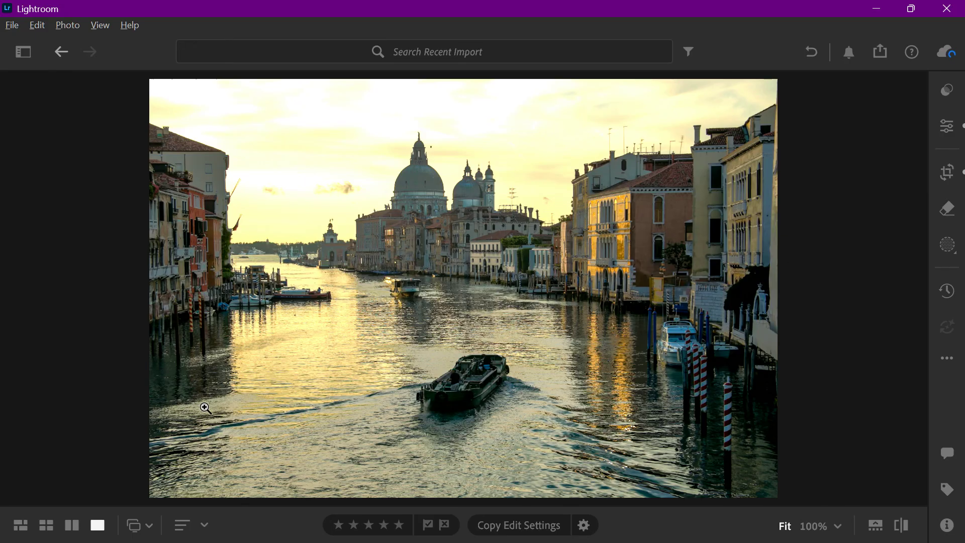
Check the merged photo's file information and examine the water beside the moored boat up close
click(952, 532)
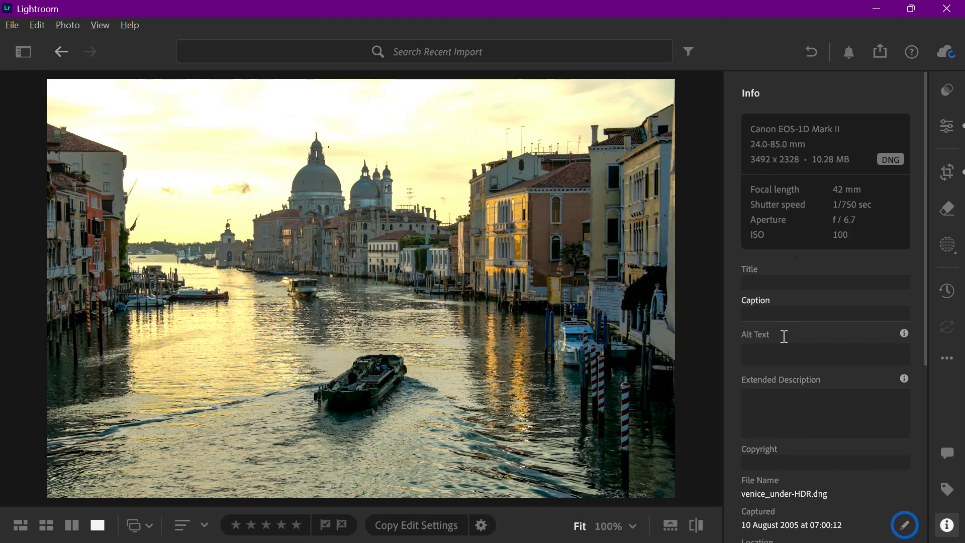
scroll(785, 362, down, 2)
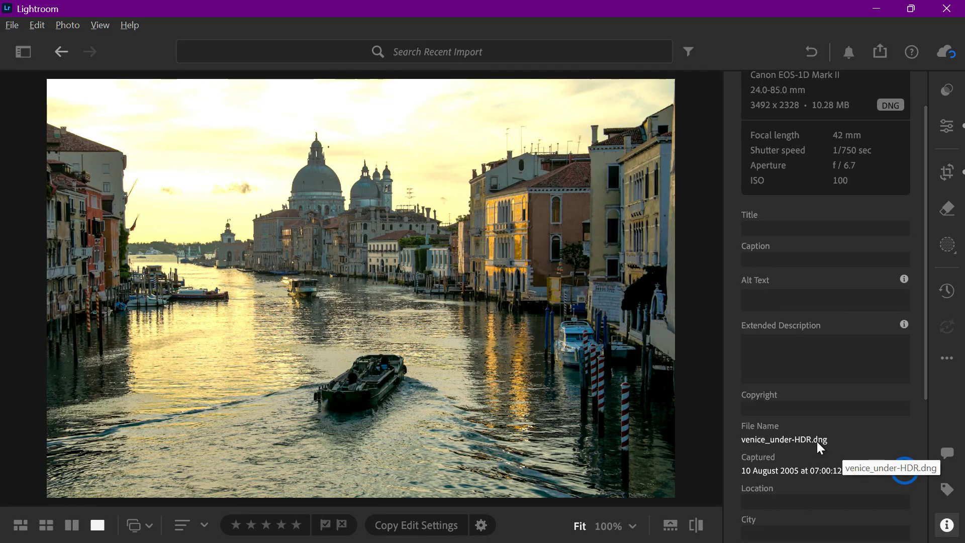
click(550, 335)
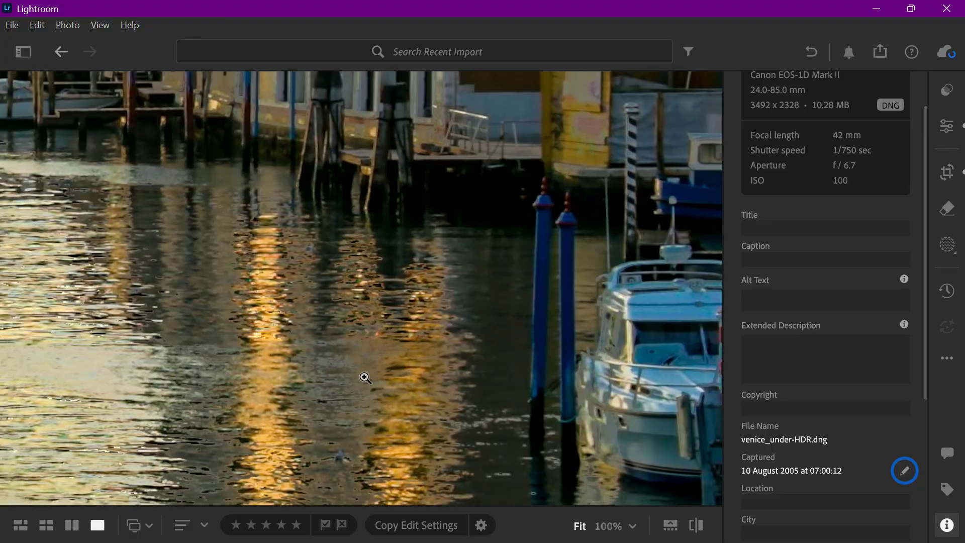
click(365, 378)
Open the merged photo's edit settings and lower its Exposure to +0.32
click(946, 128)
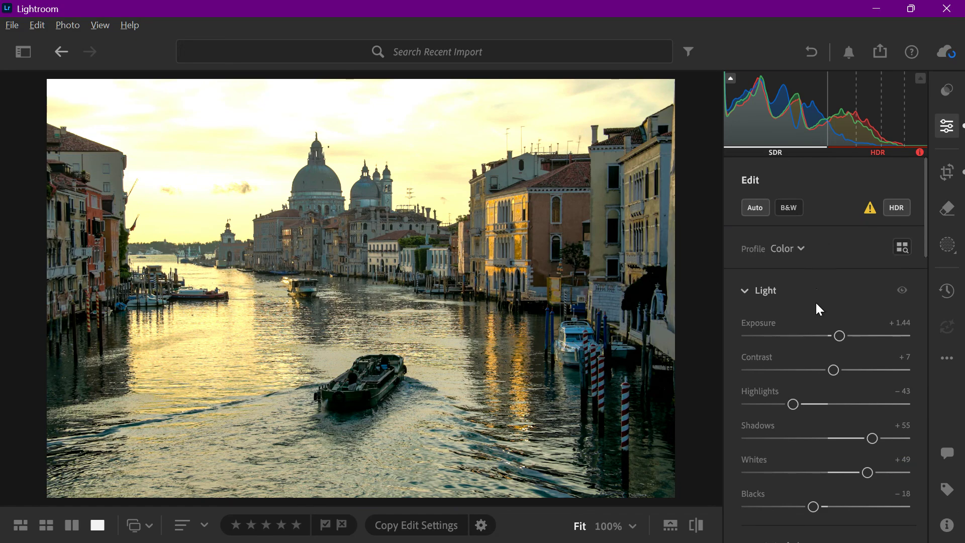
scroll(807, 409, down, 2)
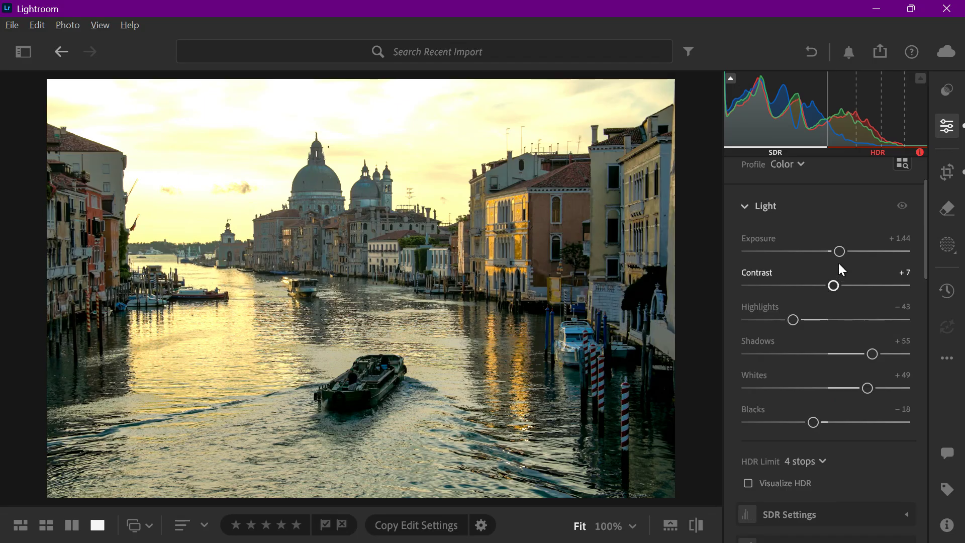
drag(838, 247, 830, 248)
Look through the photo's edit settings from Light and Color to Color Mixer and Color Grading
scroll(798, 267, up, 3)
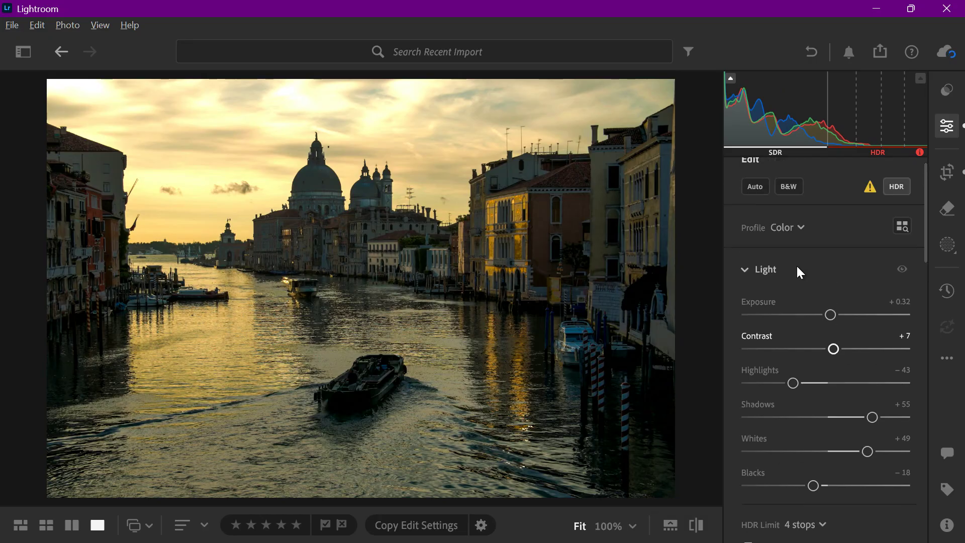
scroll(797, 268, down, 3)
scroll(797, 267, down, 10)
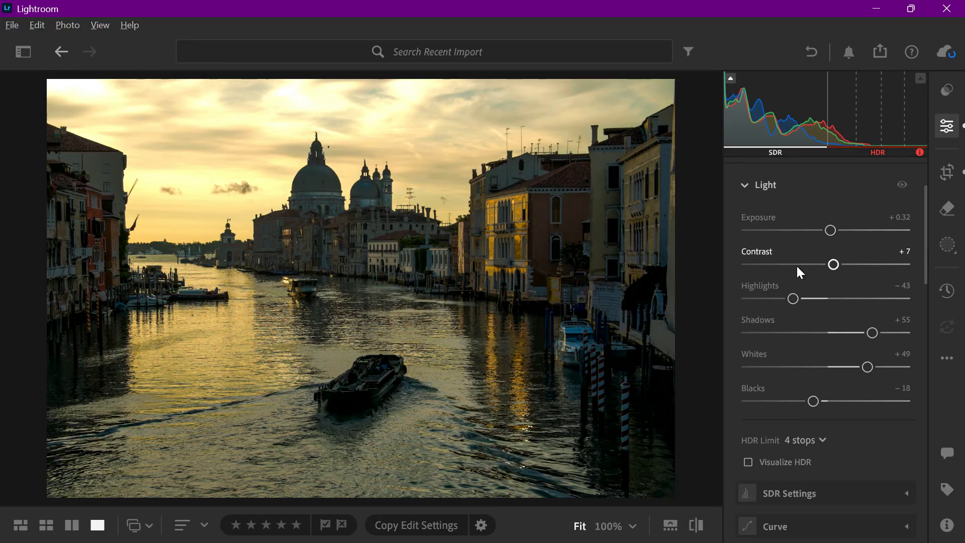
scroll(798, 327, down, 2)
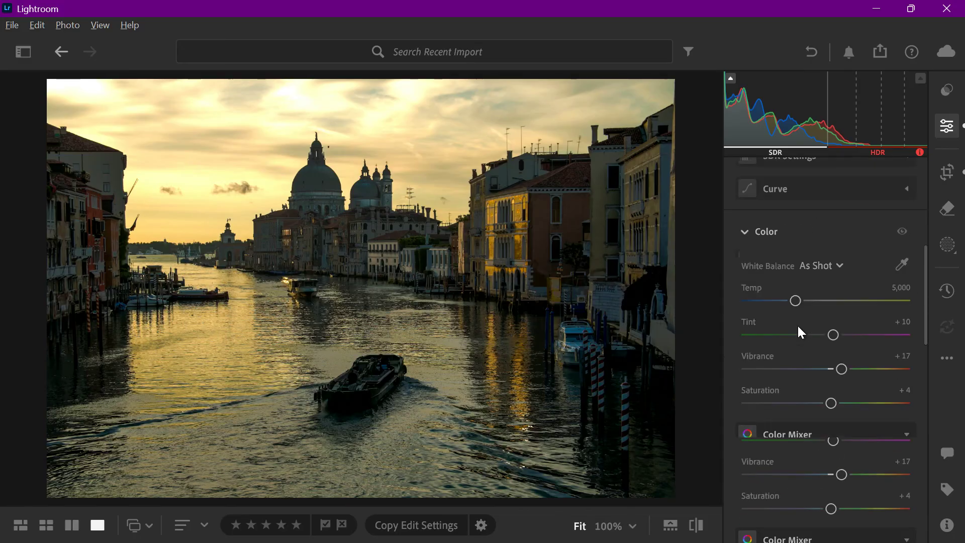
scroll(848, 338, down, 5)
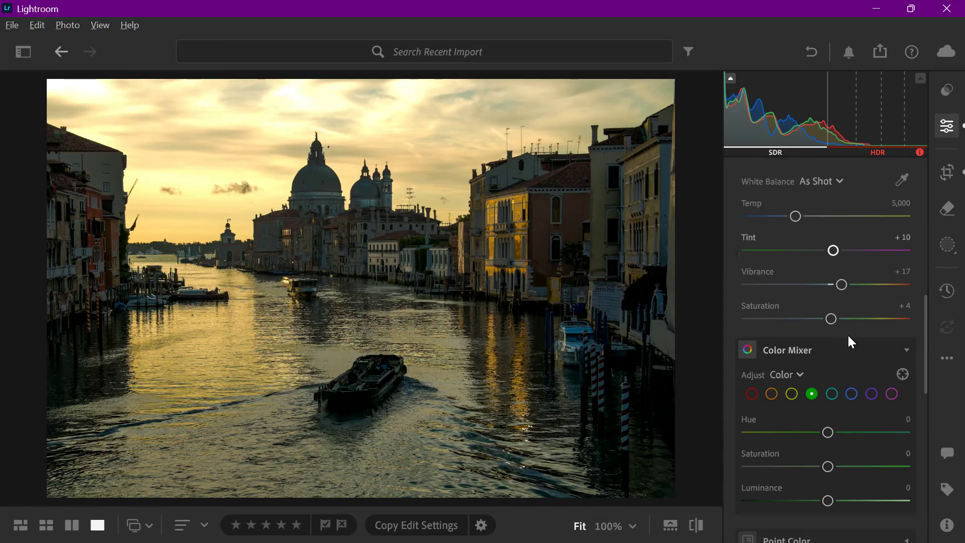
scroll(848, 334, down, 6)
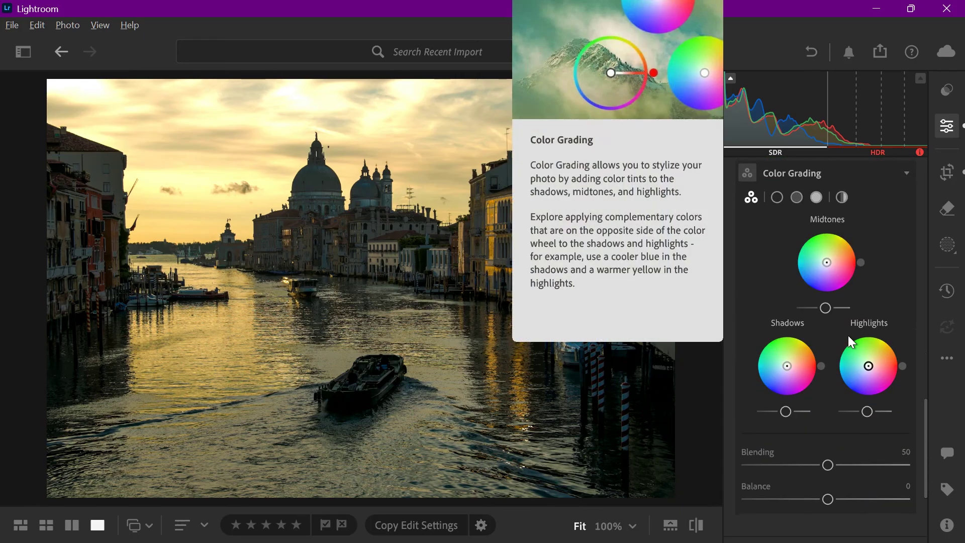
scroll(849, 327, up, 3)
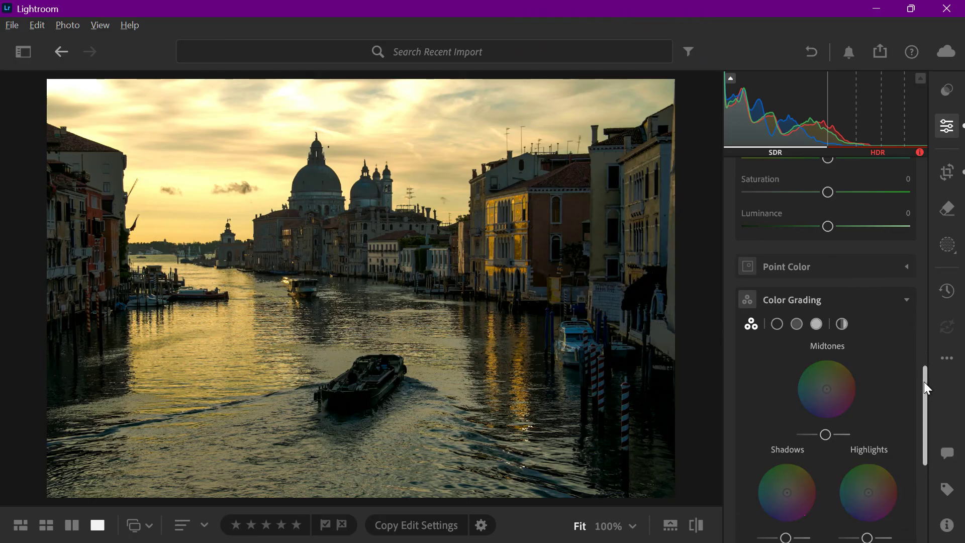
drag(924, 382, 869, 142)
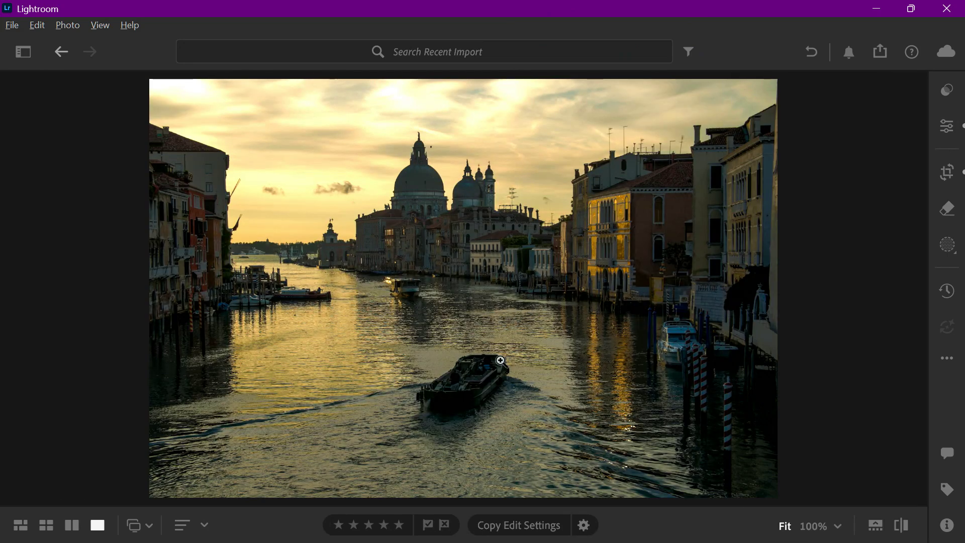
Inspect the dark foreground boat at 100% zoom and return to the fitted view
click(473, 401)
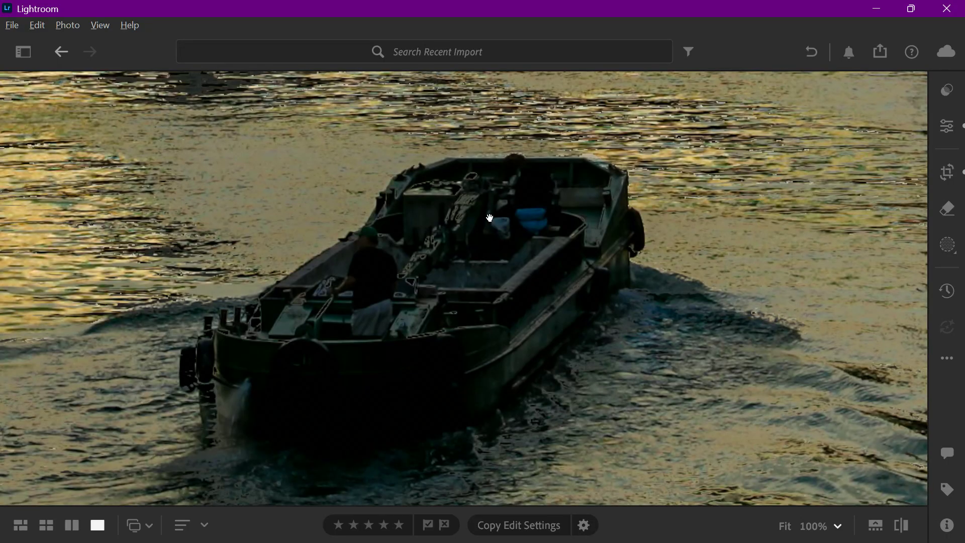
click(490, 218)
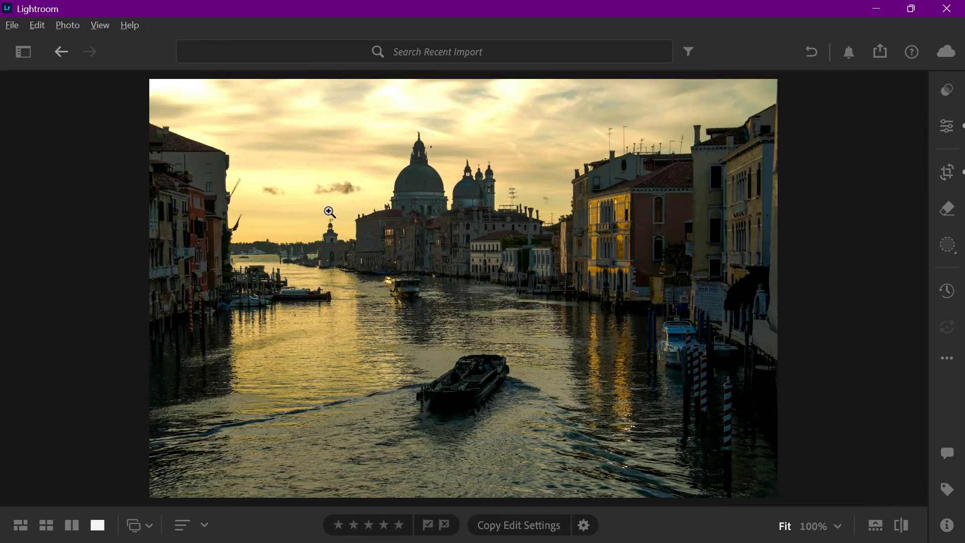